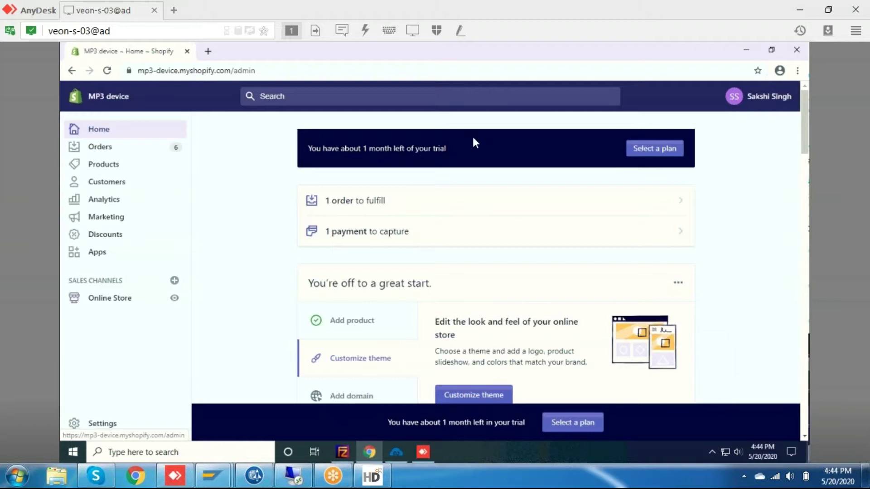
Start a new draft order and add one Bike Tools item (SKU TG10) at Rs. 16.90.
{"action": "left_click", "coordinate": [118, 149]}
{"action": "left_click", "coordinate": [116, 179]}
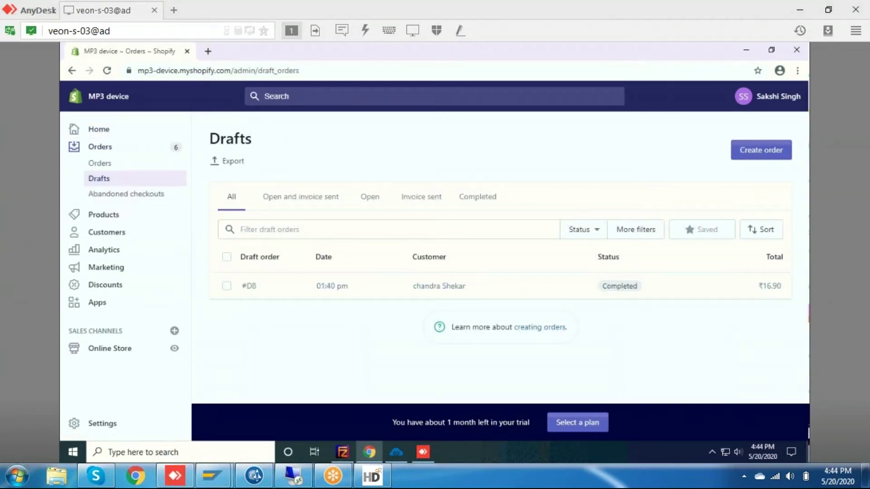
{"action": "left_click", "coordinate": [761, 150]}
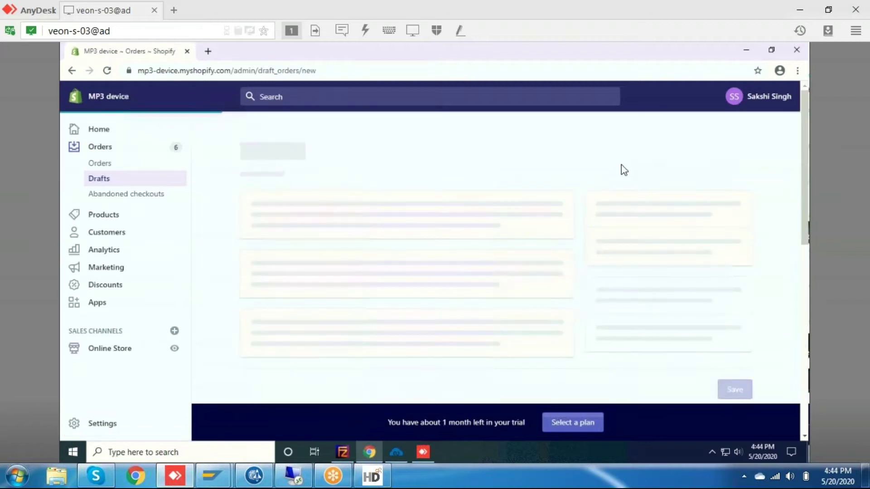
{"action": "left_click", "coordinate": [521, 283]}
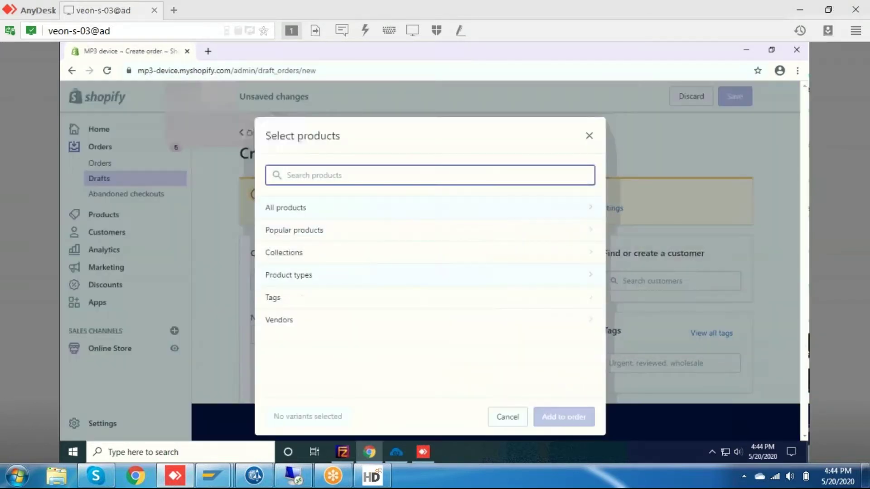
{"action": "left_click", "coordinate": [433, 207]}
{"action": "left_click", "coordinate": [327, 211]}
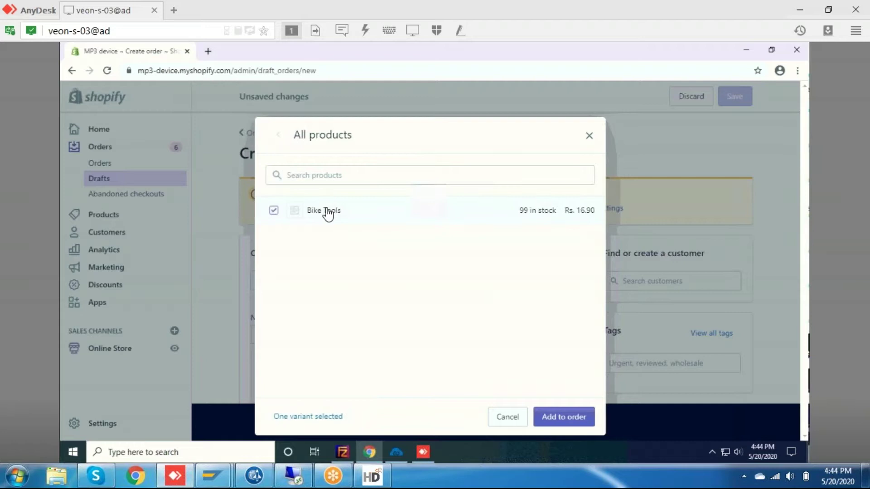
{"action": "left_click", "coordinate": [570, 418]}
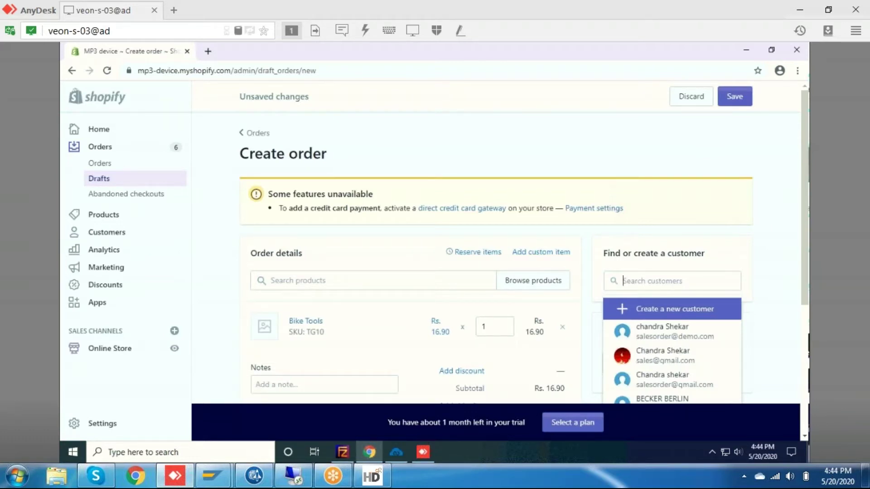
Create a new customer and enter the customer's first name, last name and e-mail address.
{"action": "key", "text": "Return"}
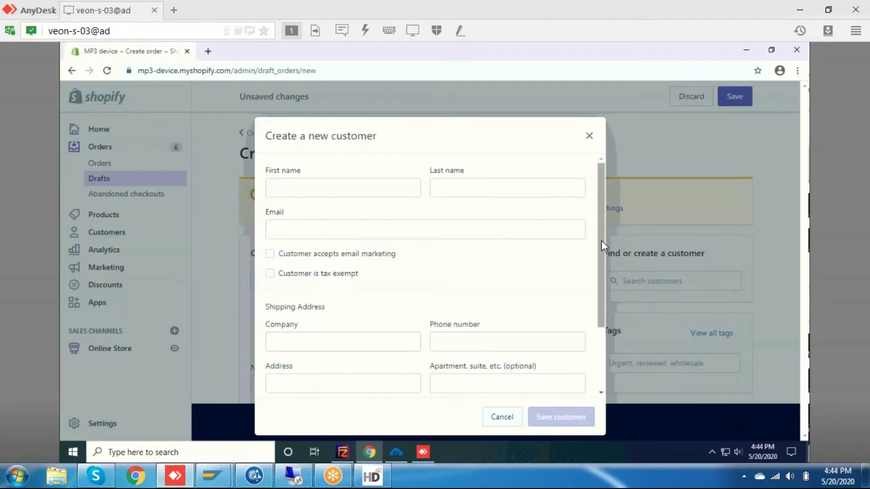
{"action": "left_click_drag", "start_coordinate": [599, 282], "coordinate": [597, 347]}
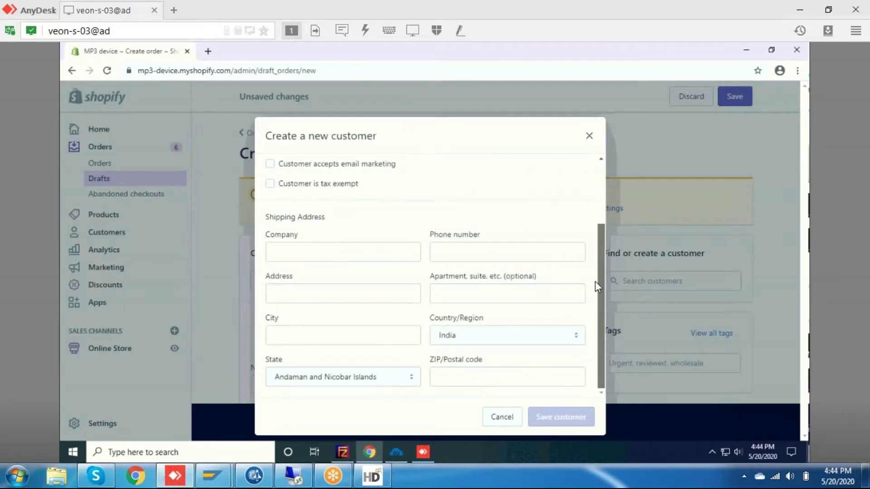
{"action": "left_click_drag", "start_coordinate": [596, 286], "coordinate": [597, 142]}
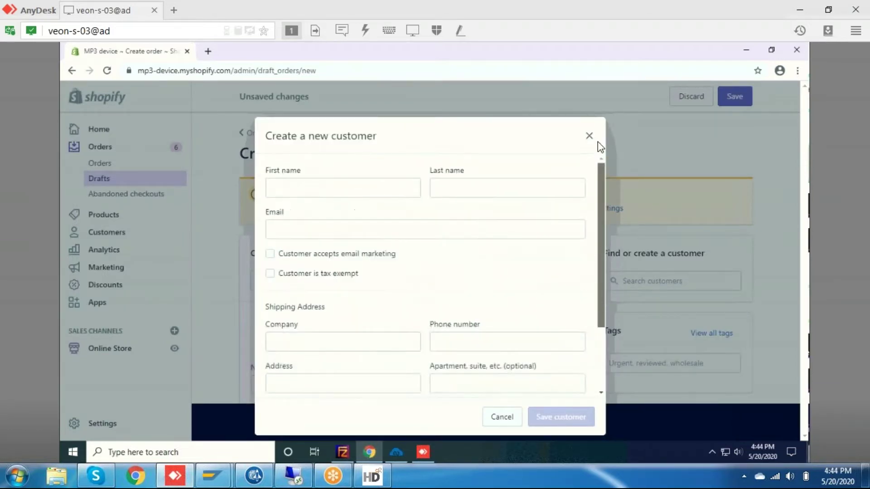
{"action": "left_click", "coordinate": [413, 187]}
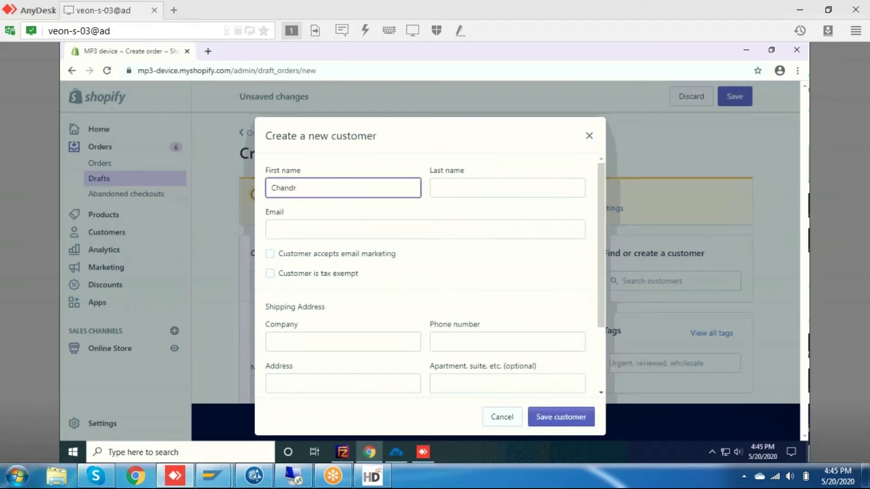
{"action": "key", "text": "Tab"}
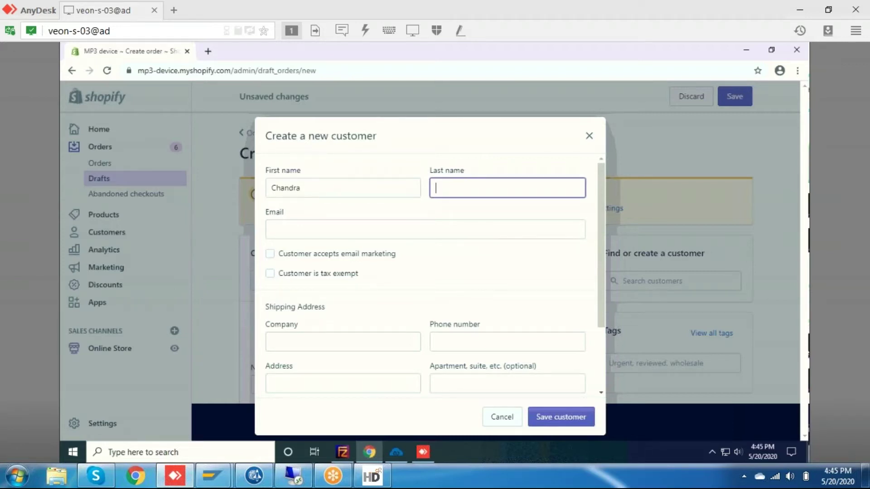
{"action": "key", "text": "Tab"}
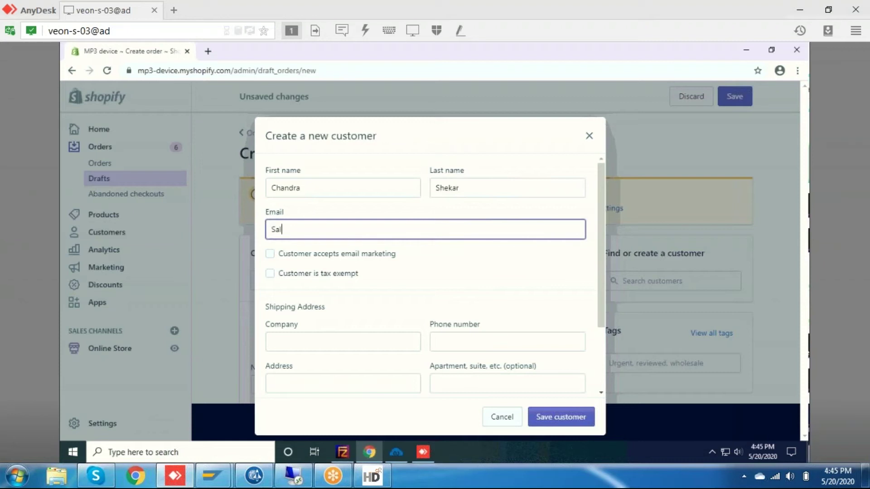
{"action": "key", "text": "Tab"}
{"action": "key", "text": "Tab"}
{"action": "key", "text": "Tab"}
{"action": "key", "text": "Tab"}
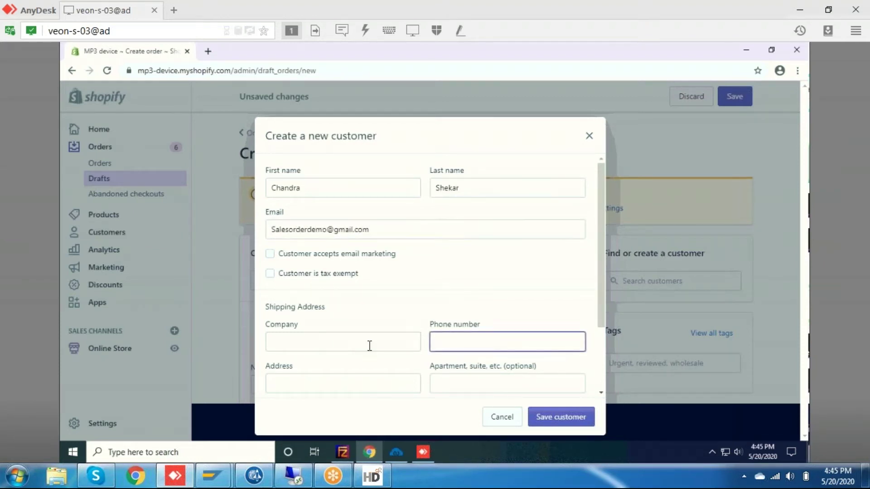
Add company Demo, the phone number and a Telangana, India shipping address, then save the customer.
{"action": "left_click", "coordinate": [370, 344]}
{"action": "type", "text": "Demo"}
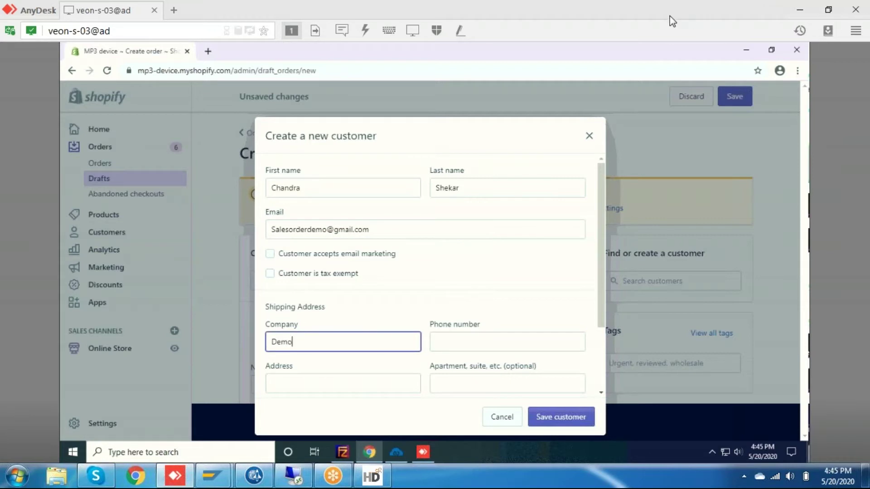
{"action": "key", "text": "Tab"}
{"action": "left_click_drag", "start_coordinate": [605, 309], "coordinate": [605, 365]}
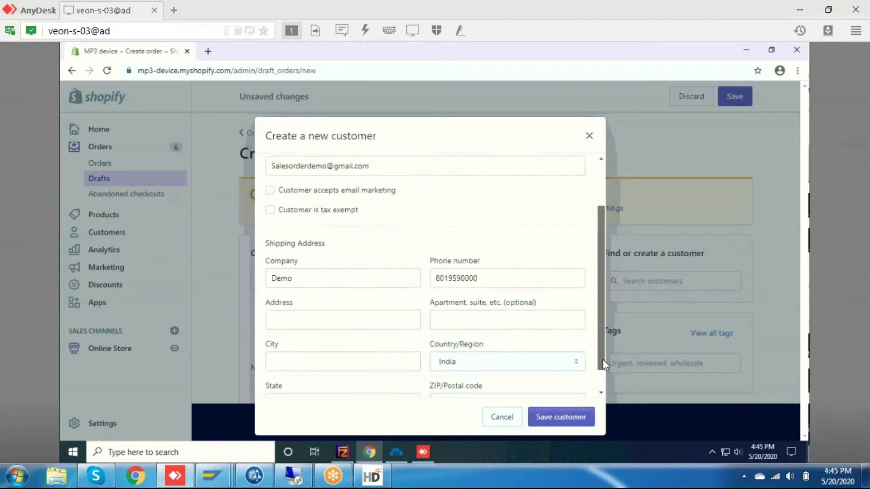
{"action": "key", "text": "Tab"}
{"action": "type", "text": "Park Street"}
{"action": "key", "text": "Tab"}
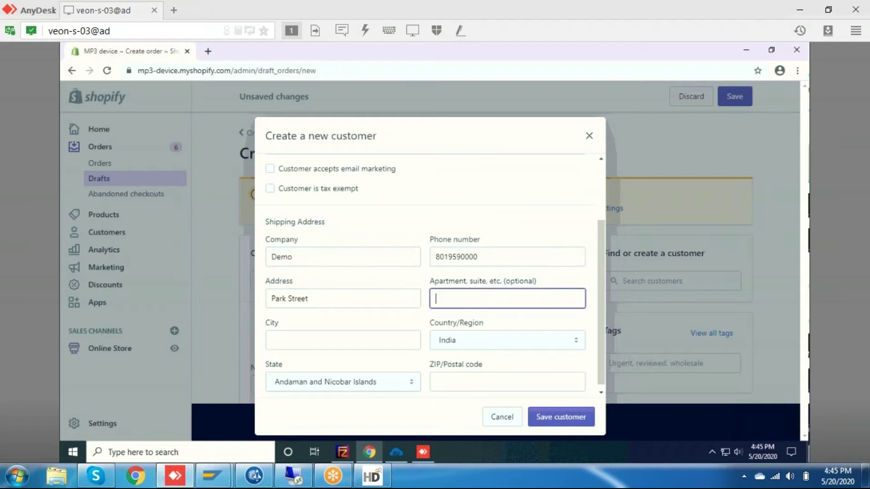
{"action": "key", "text": "Tab"}
{"action": "type", "text": "Hyderabad"}
{"action": "key", "text": "Tab"}
{"action": "key", "text": "Tab"}
{"action": "type", "text": "tel"}
{"action": "key", "text": "Tab"}
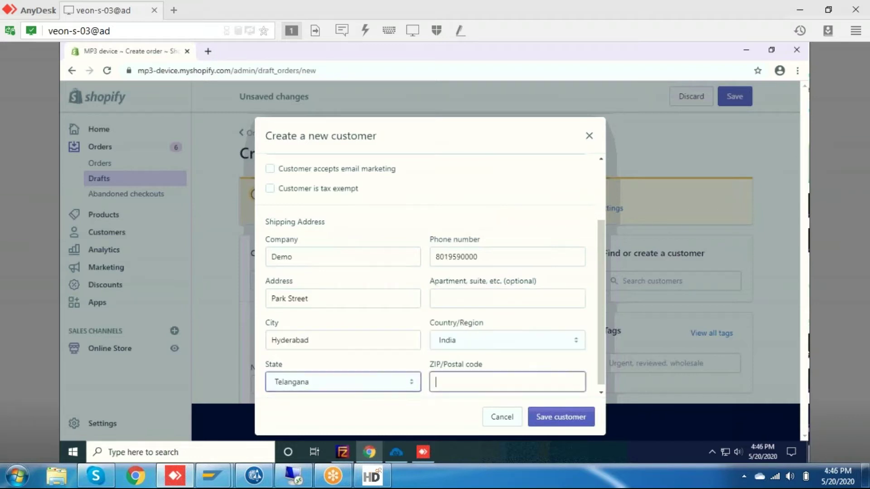
{"action": "type", "text": "500082"}
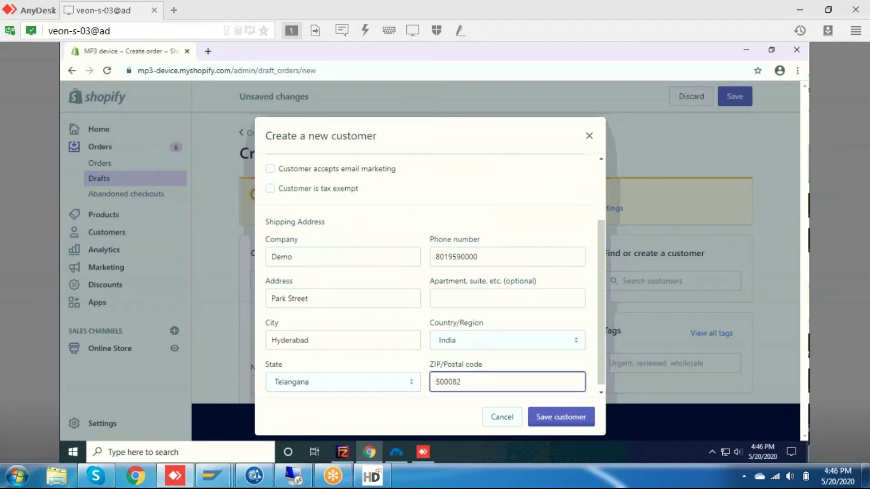
{"action": "left_click", "coordinate": [561, 417]}
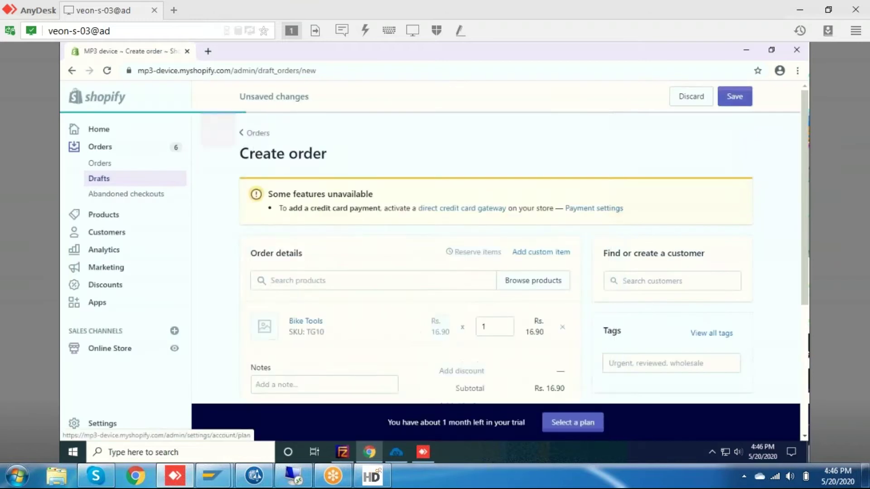
Mark payment as pending to create order #1008, then open the APPSeCONNECT Sync Panel.
{"action": "left_click", "coordinate": [324, 384]}
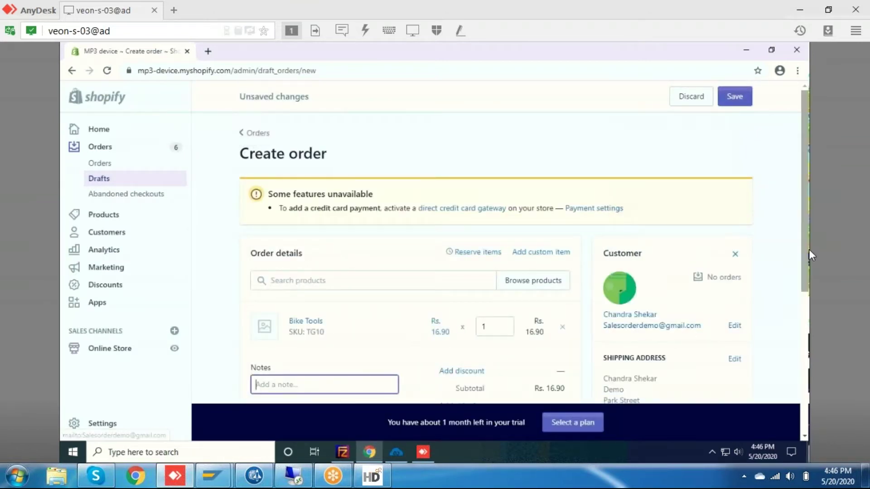
{"action": "left_click_drag", "start_coordinate": [809, 256], "coordinate": [804, 390]}
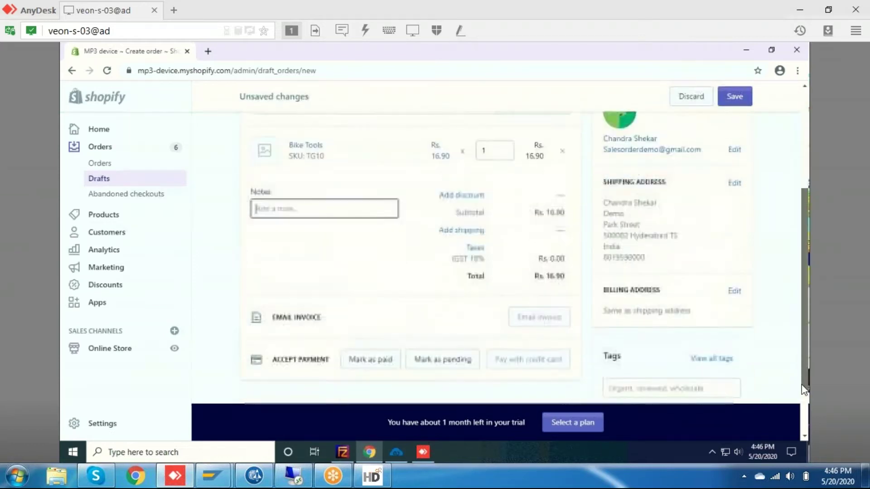
{"action": "left_click", "coordinate": [419, 294]}
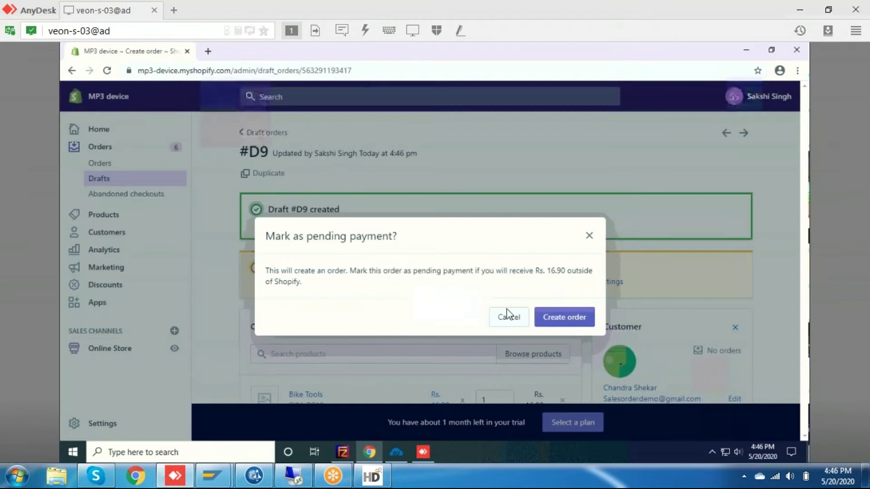
{"action": "left_click", "coordinate": [564, 317]}
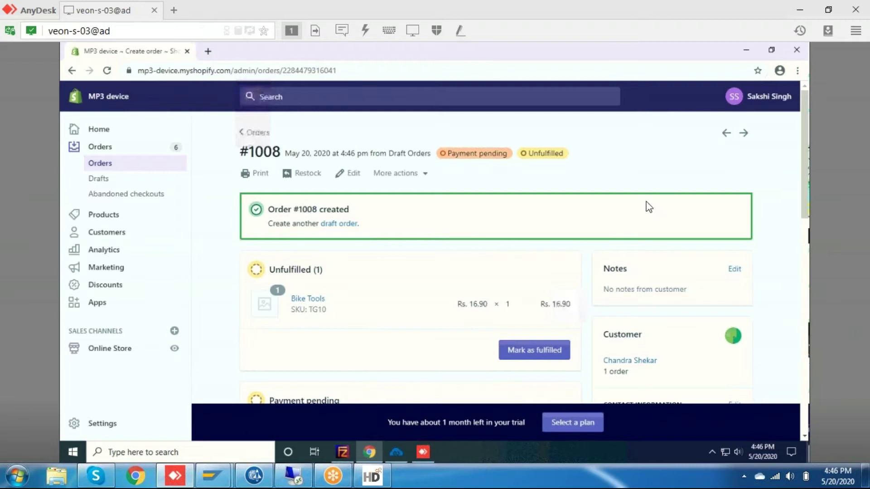
{"action": "left_click", "coordinate": [397, 447]}
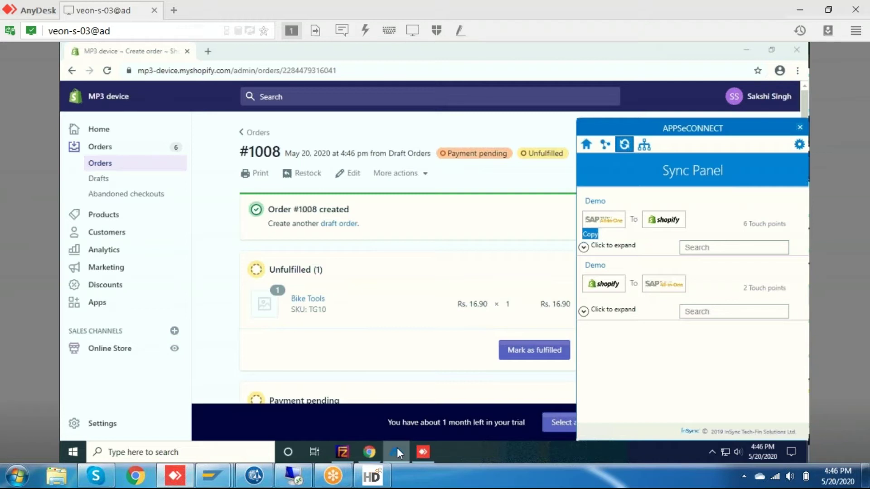
{"action": "left_click", "coordinate": [588, 143]}
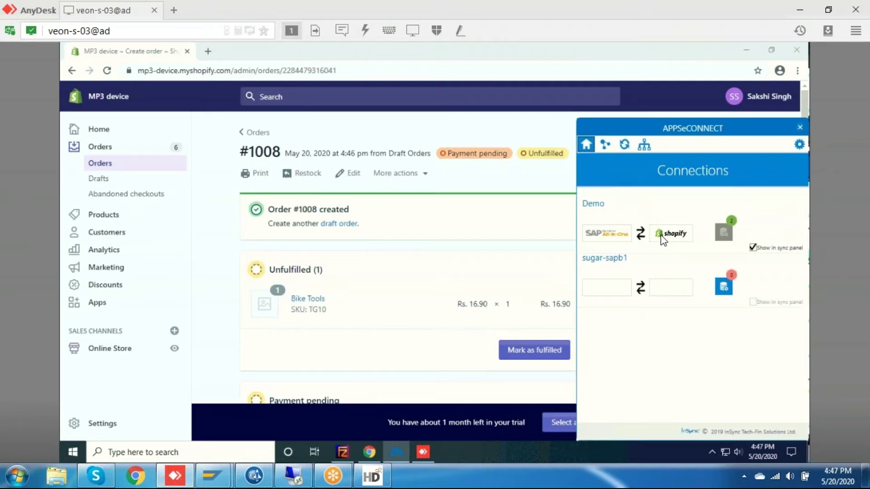
{"action": "left_click", "coordinate": [605, 145]}
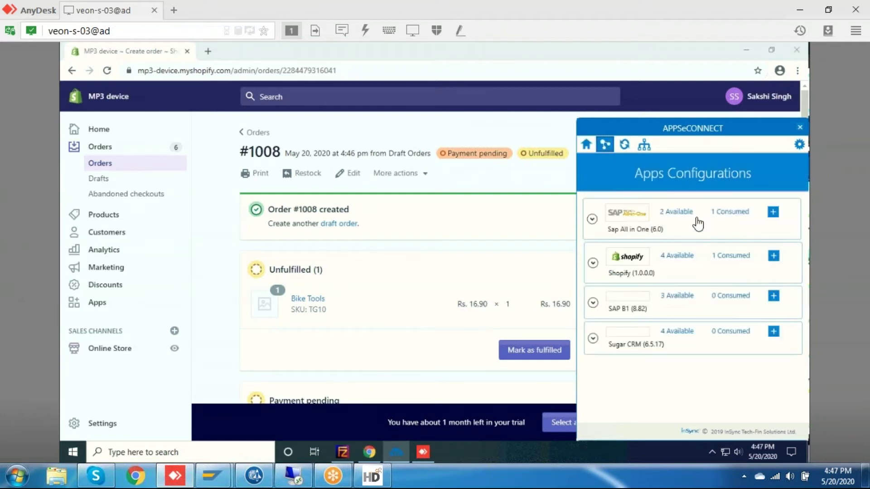
{"action": "left_click", "coordinate": [624, 146]}
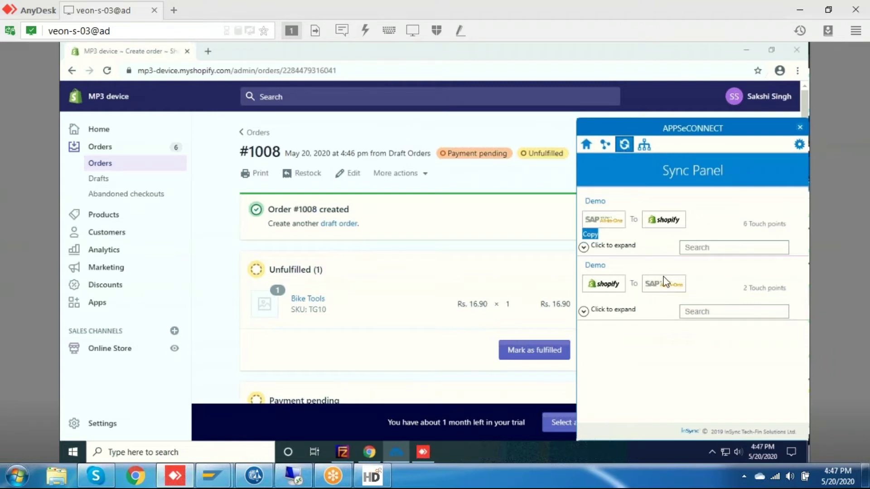
{"action": "left_click", "coordinate": [583, 311]}
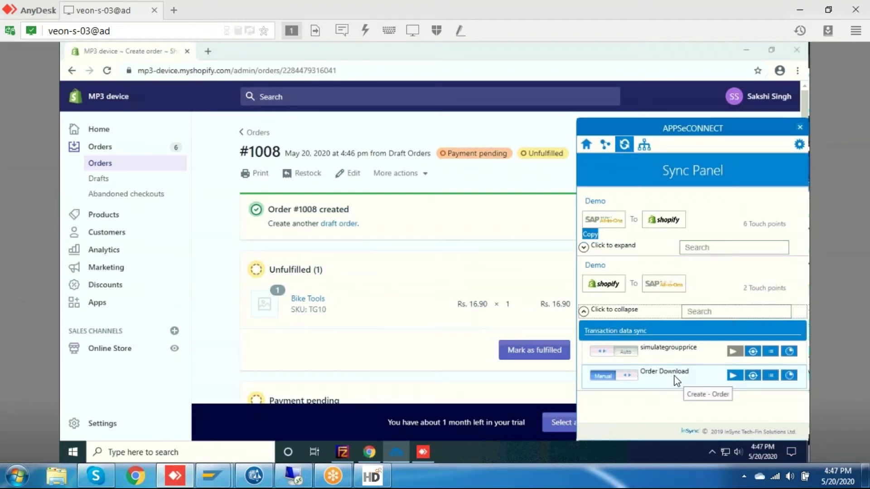
{"action": "left_click", "coordinate": [734, 376]}
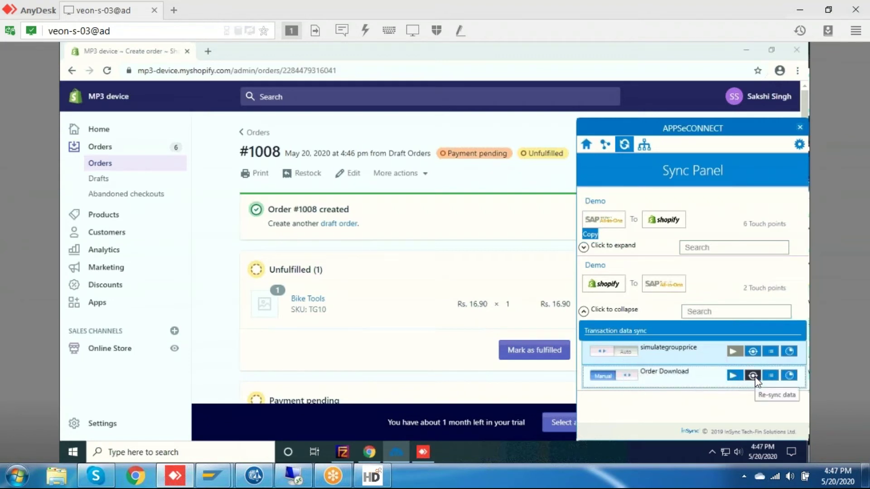
{"action": "left_click", "coordinate": [753, 376]}
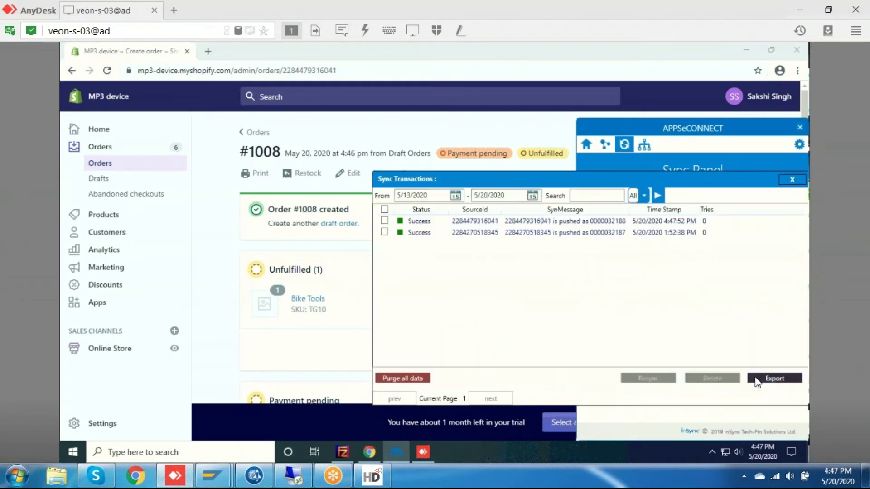
{"action": "left_click", "coordinate": [496, 223]}
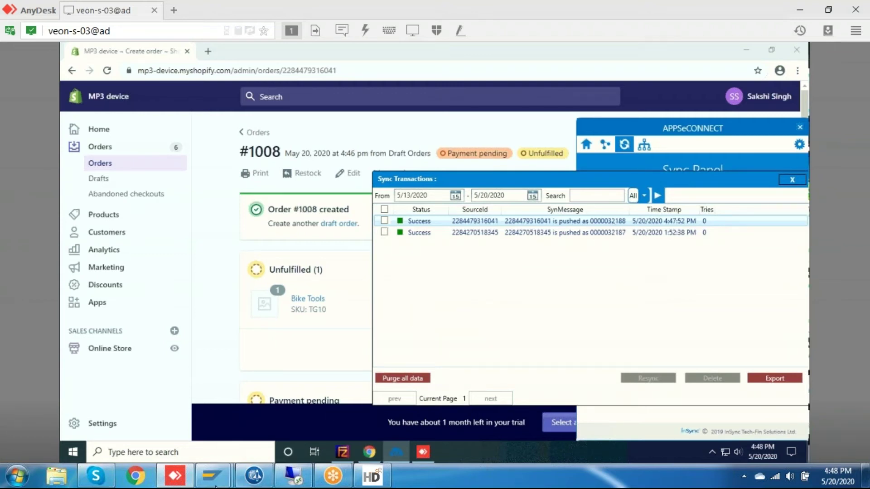
{"action": "mouse_move", "coordinate": [206, 483]}
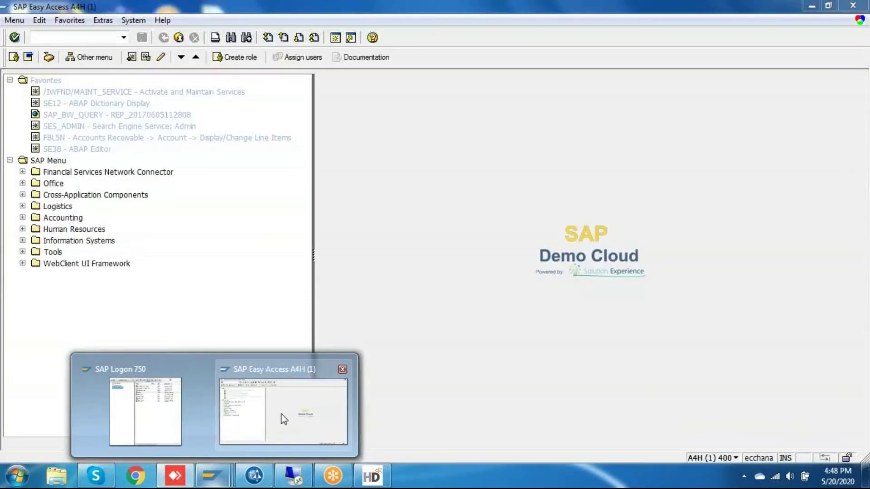
Bring SAP Easy Access forward and enter transaction code va03 in the command field.
{"action": "left_click", "coordinate": [284, 417]}
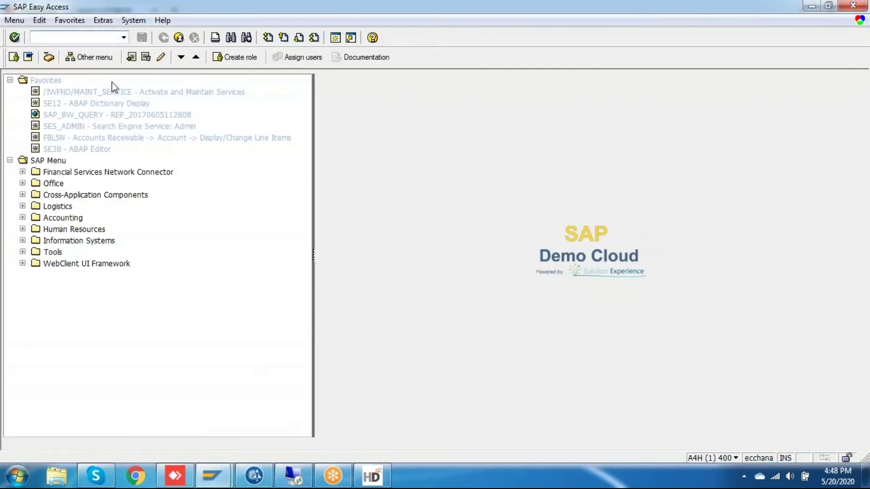
{"action": "left_click", "coordinate": [82, 34]}
{"action": "type", "text": "va03"}
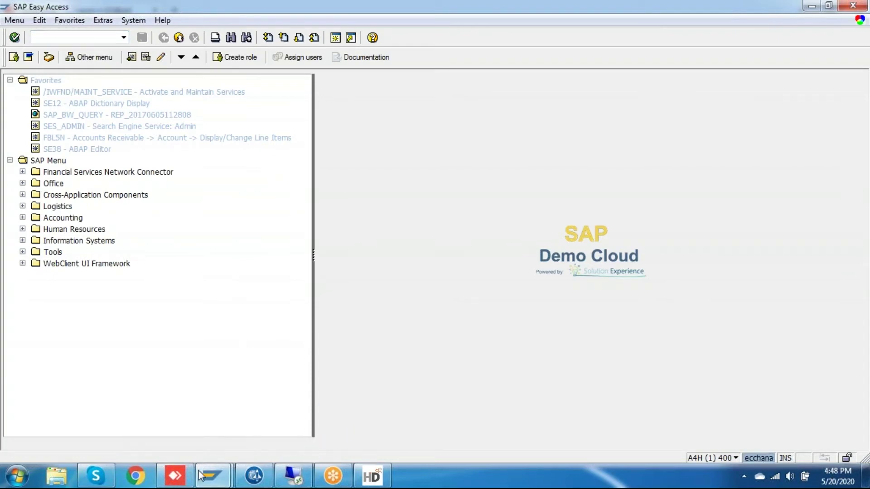
{"action": "left_click", "coordinate": [175, 476]}
{"action": "left_click", "coordinate": [175, 476]}
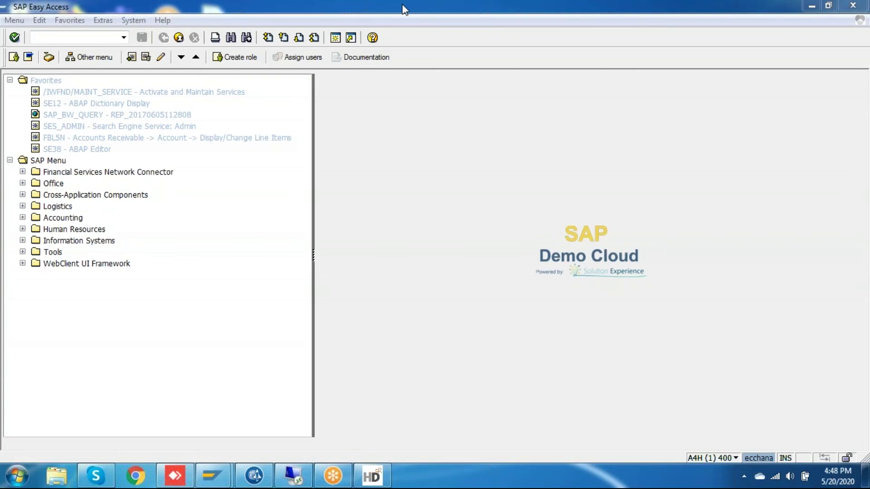
{"action": "left_click", "coordinate": [87, 39]}
Run VA03 and open sales order 32188.
{"action": "type", "text": "va03"}
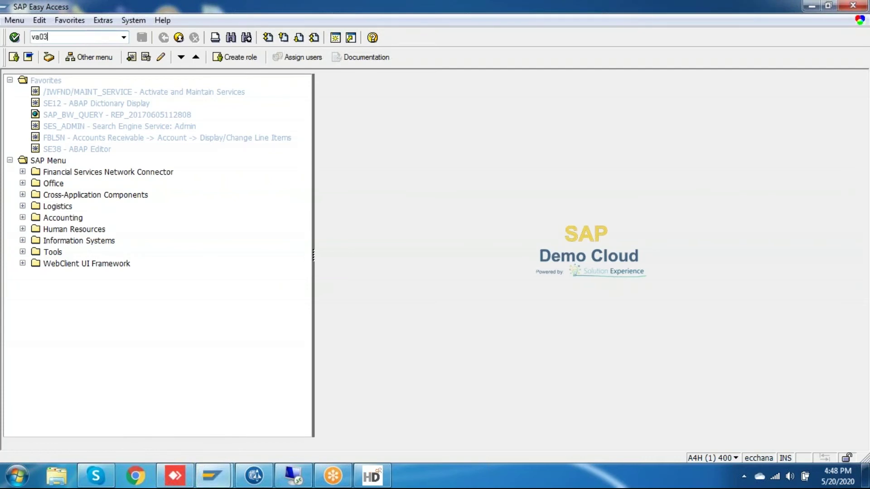
{"action": "key", "text": "Return"}
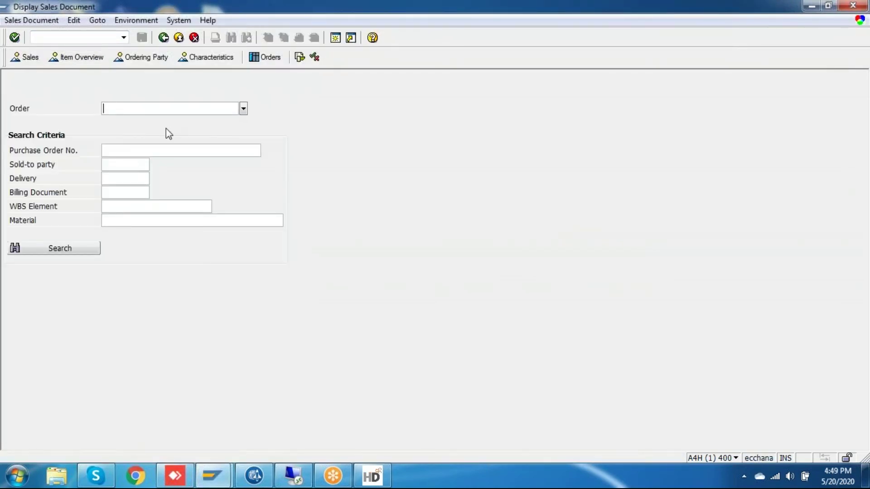
{"action": "type", "text": "32188"}
{"action": "key", "text": "Return"}
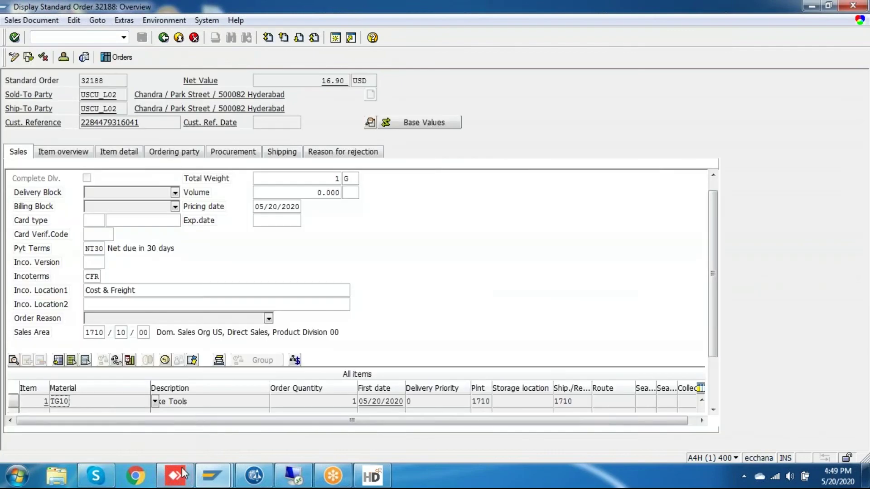
Check the order's Bike Tools item line, its 16.90 net value and the sold-to party record.
{"action": "left_click", "coordinate": [175, 475]}
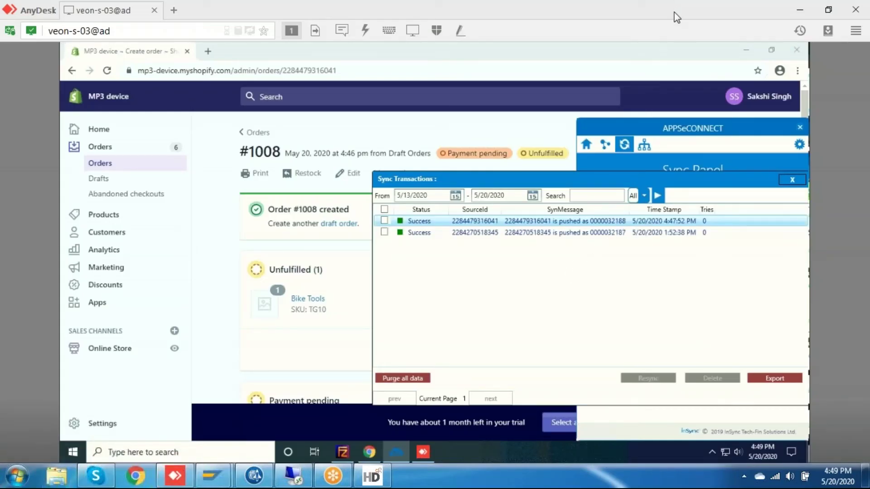
{"action": "mouse_move", "coordinate": [212, 476]}
{"action": "left_click", "coordinate": [279, 442]}
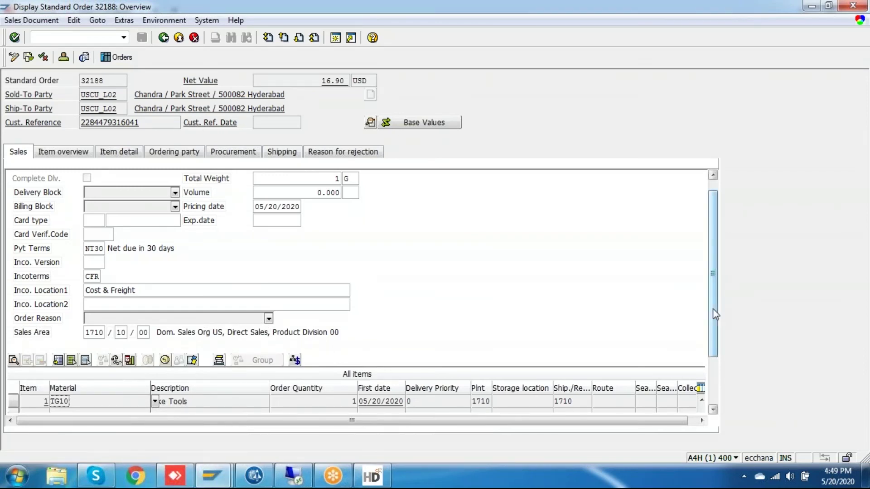
{"action": "scroll", "coordinate": [714, 313], "scroll_direction": "down", "scroll_amount": 3}
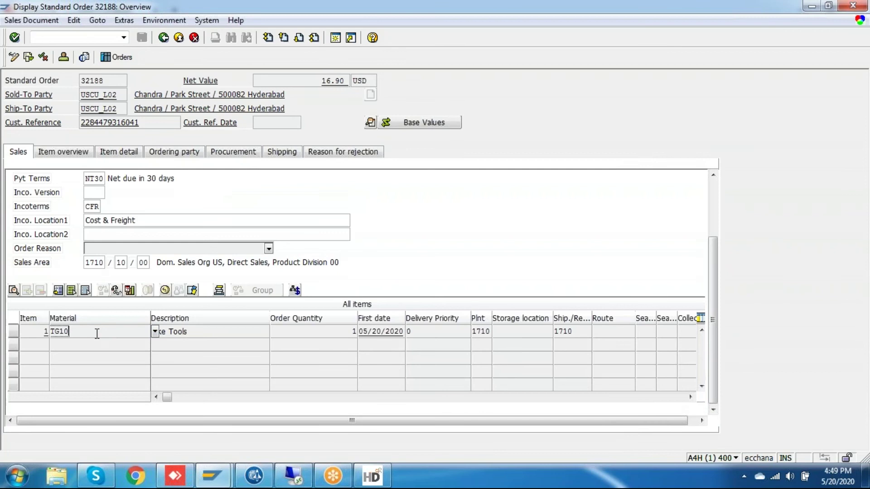
{"action": "left_click", "coordinate": [212, 332]}
{"action": "scroll", "coordinate": [714, 289], "scroll_direction": "up", "scroll_amount": 3}
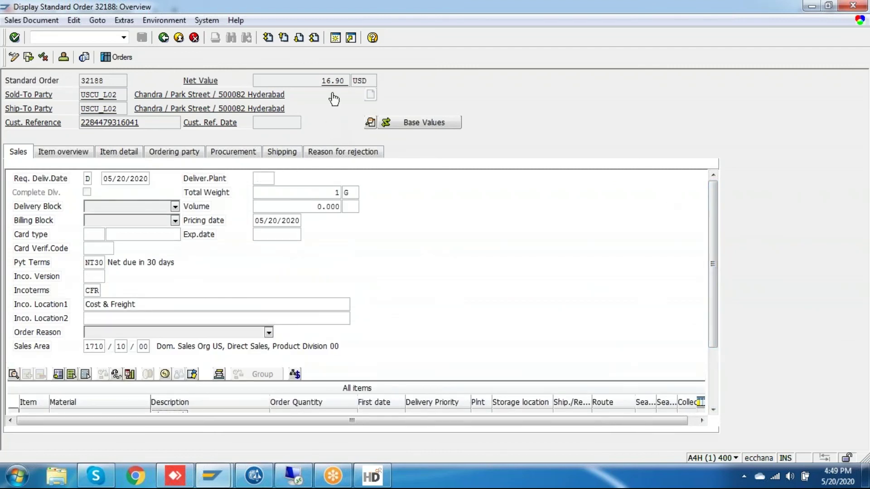
{"action": "double_click", "coordinate": [329, 80]}
{"action": "left_click", "coordinate": [177, 97]}
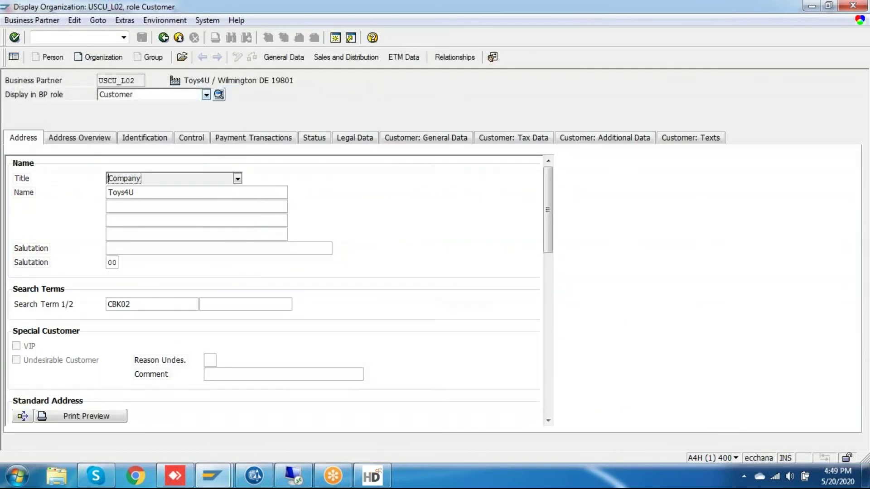
{"action": "left_click", "coordinate": [163, 37]}
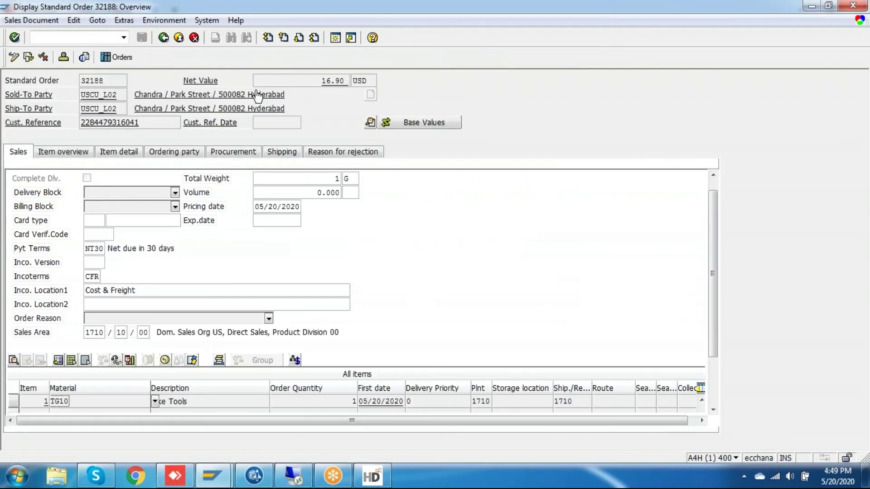
Review the sold-to party's city and postal code in the header Partners tab, then return to Shopify.
{"action": "left_click", "coordinate": [370, 123]}
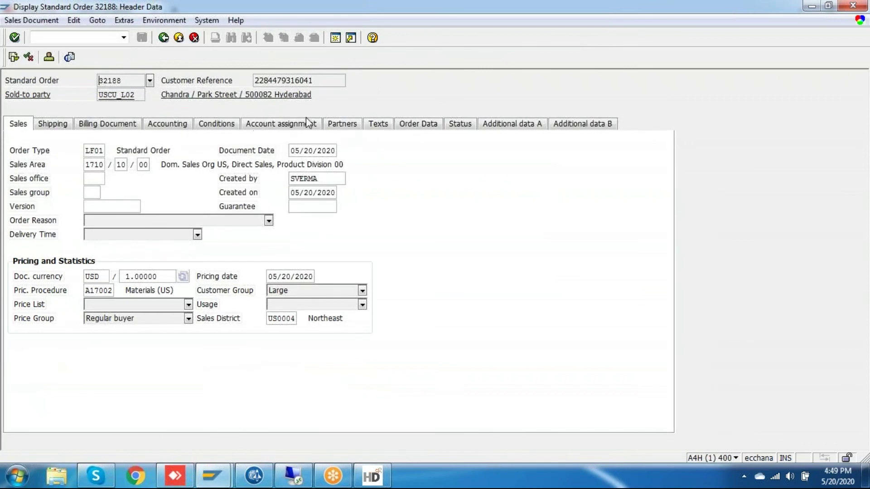
{"action": "left_click", "coordinate": [342, 127]}
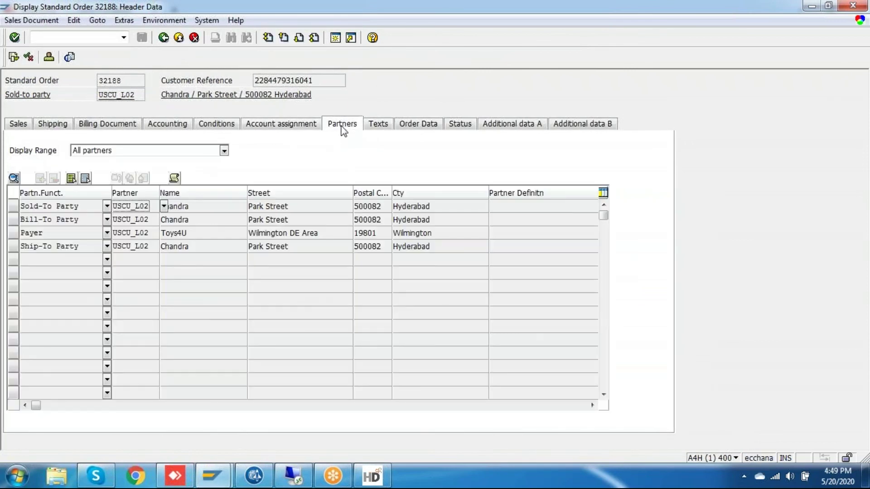
{"action": "double_click", "coordinate": [179, 207]}
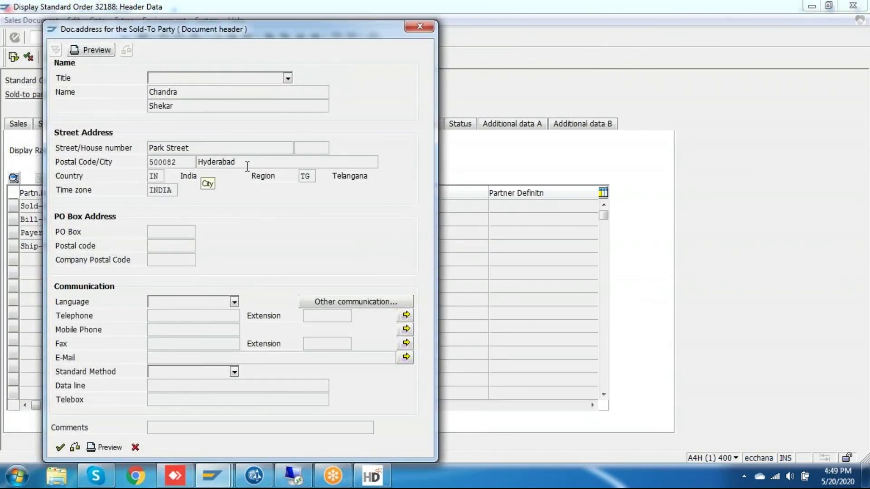
{"action": "left_click_drag", "start_coordinate": [248, 162], "coordinate": [149, 163]}
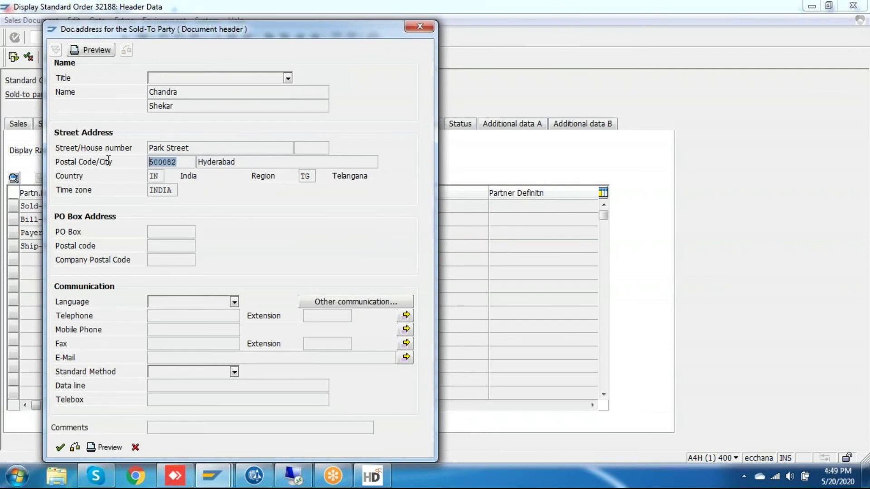
{"action": "left_click", "coordinate": [422, 26]}
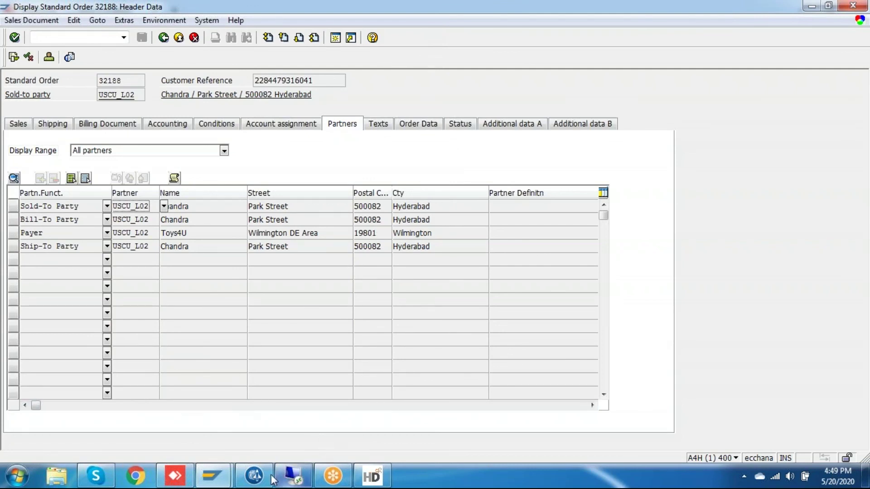
{"action": "left_click", "coordinate": [176, 476]}
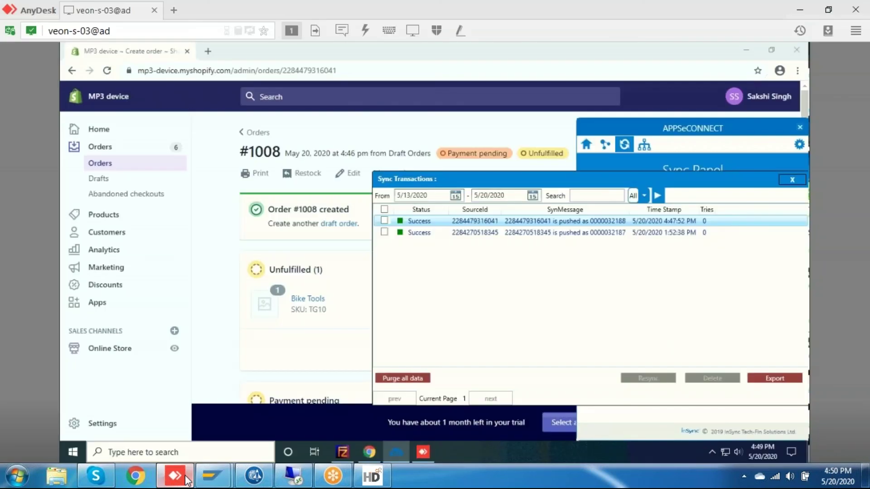
Close the sync log and expand the SAP-to-Shopify Demo sync list, briefly rechecking order 32188.
{"action": "left_click", "coordinate": [792, 180]}
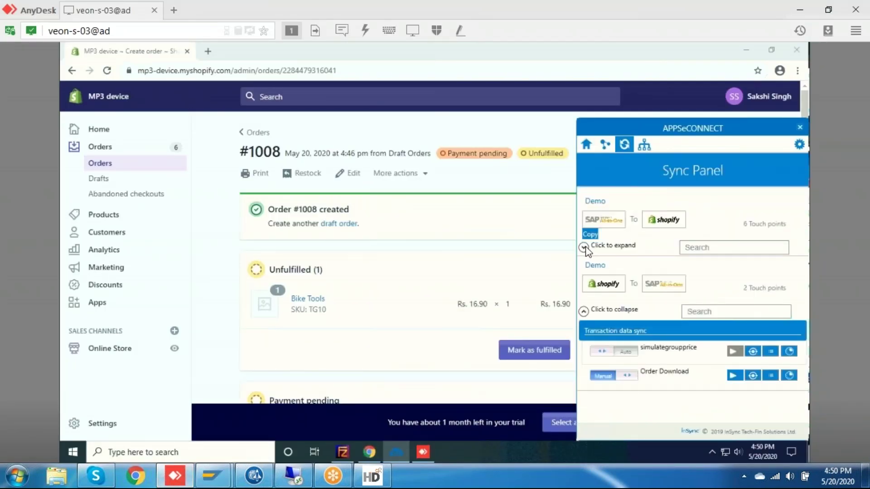
{"action": "left_click", "coordinate": [584, 247]}
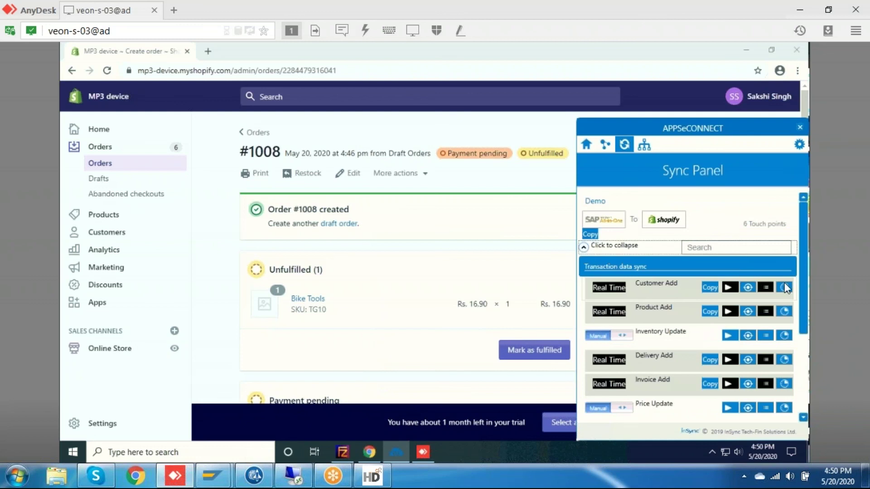
{"action": "scroll", "coordinate": [804, 320], "scroll_direction": "down", "scroll_amount": 3}
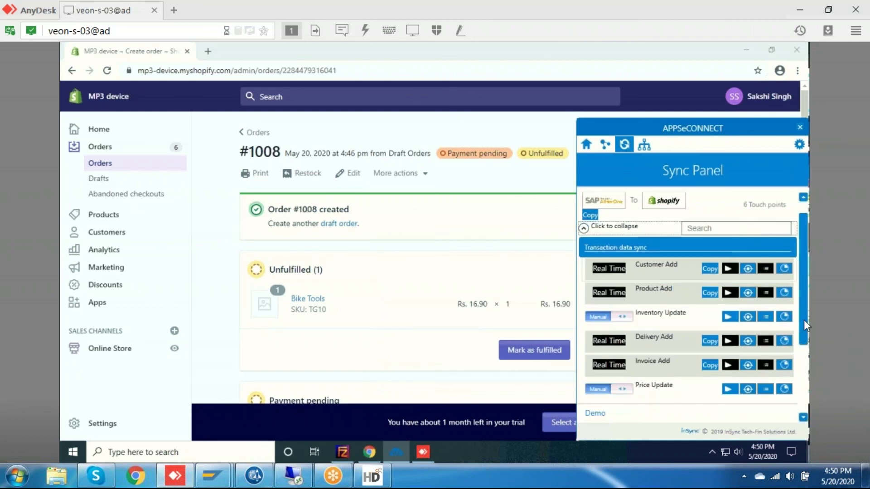
{"action": "scroll", "coordinate": [802, 247], "scroll_direction": "up", "scroll_amount": 5}
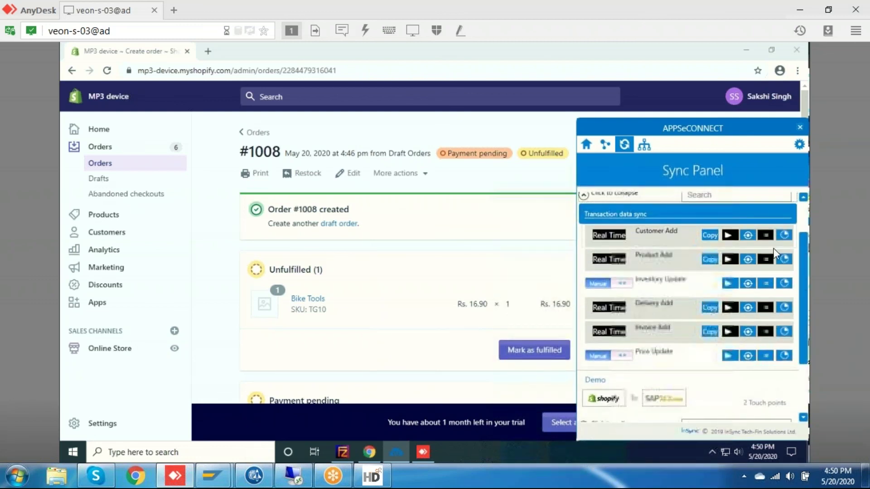
{"action": "mouse_move", "coordinate": [223, 472]}
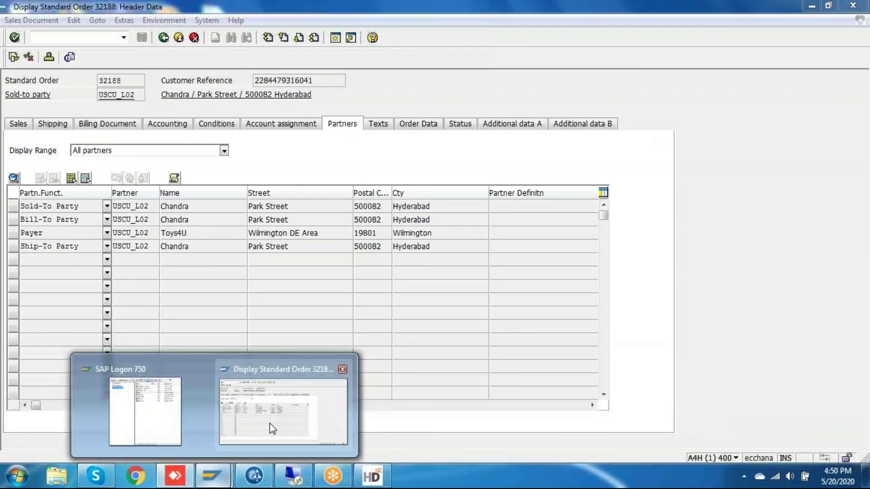
{"action": "left_click", "coordinate": [270, 423]}
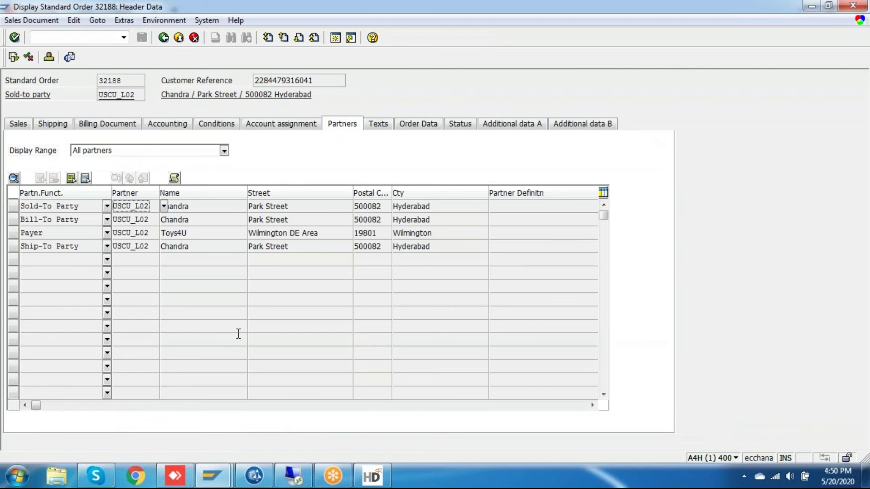
{"action": "left_click", "coordinate": [175, 476]}
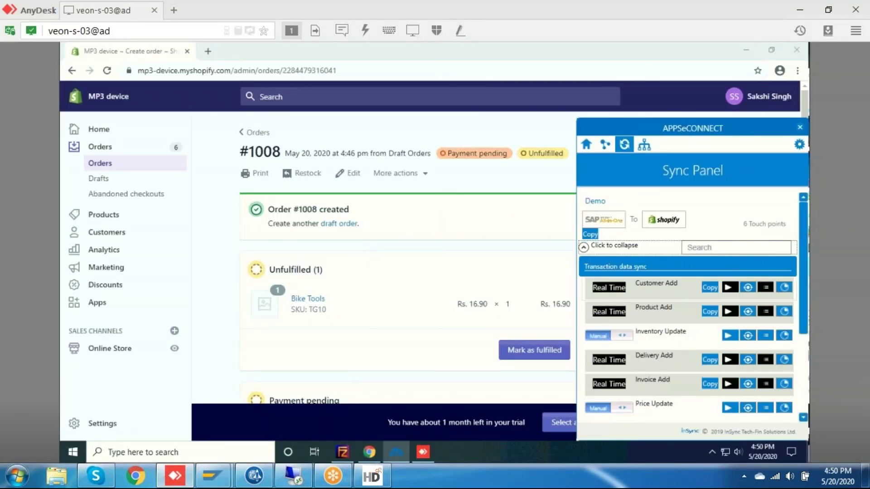